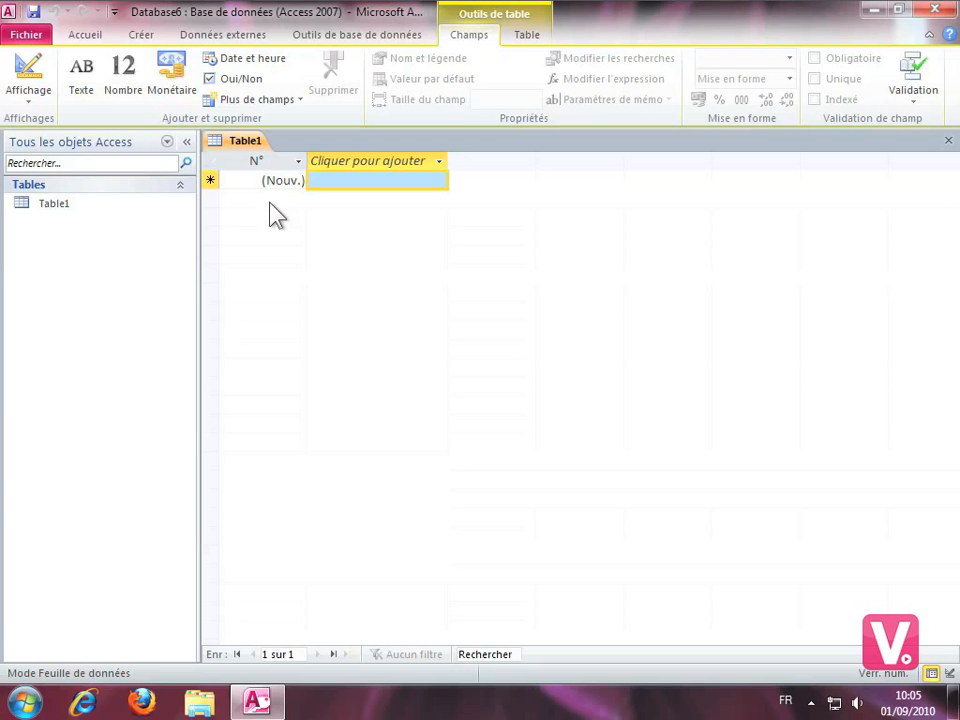
Start an import of an Outlook folder as external data into a new table of the current database.
left_click(226, 35)
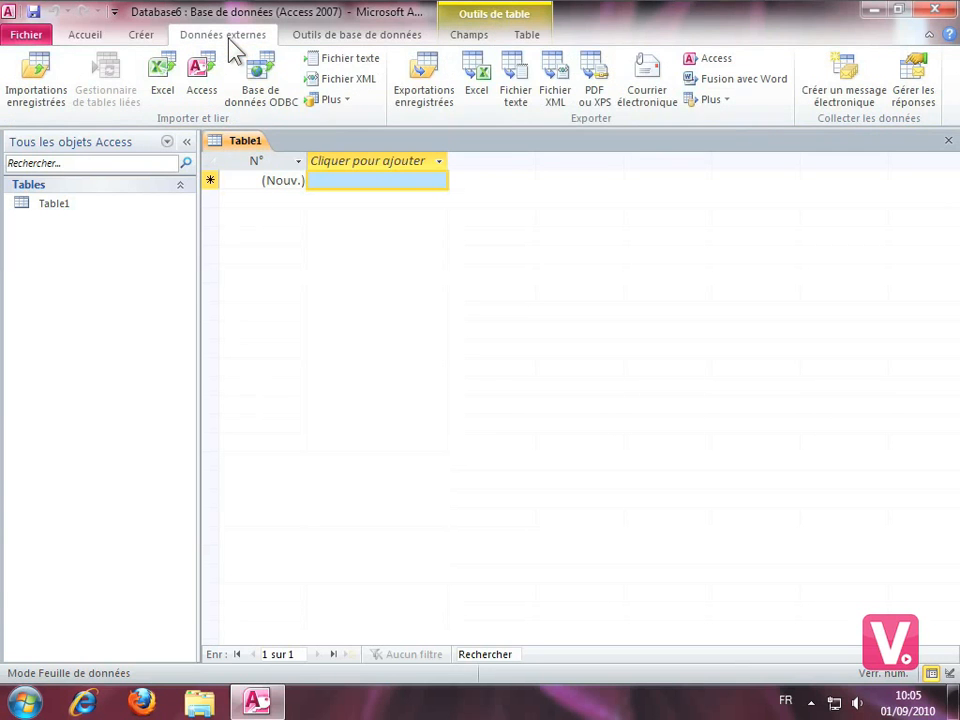
left_click(333, 100)
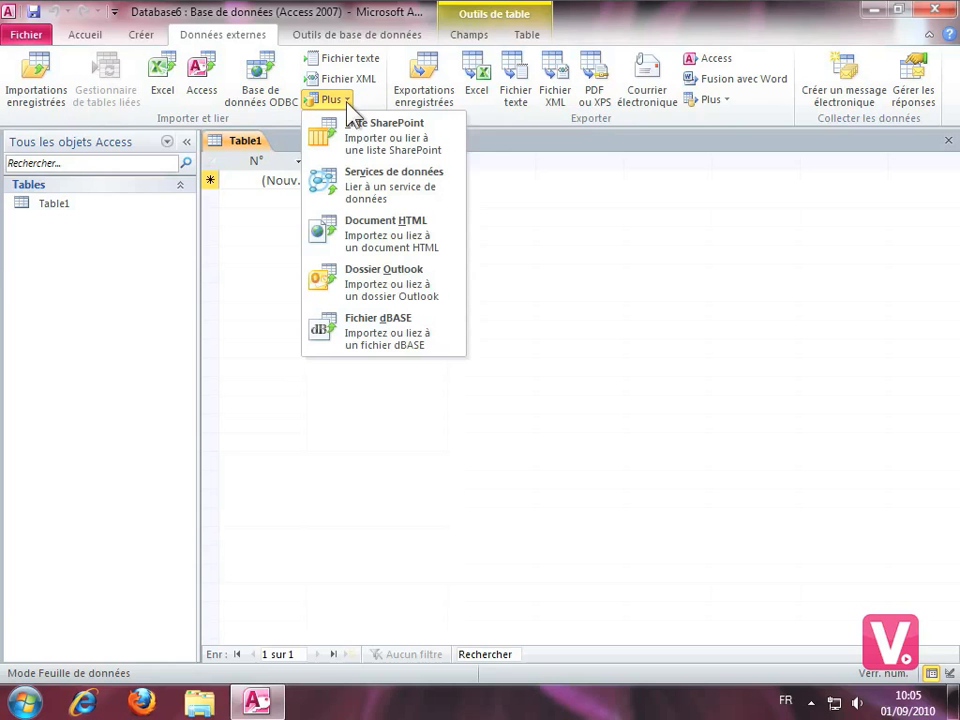
left_click(430, 288)
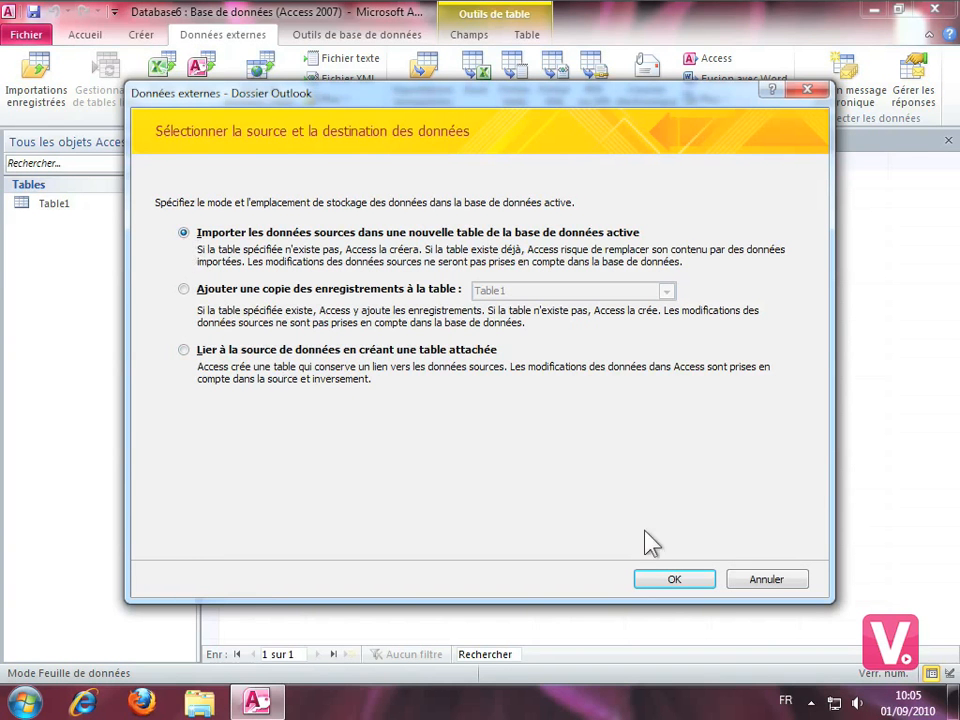
left_click(662, 580)
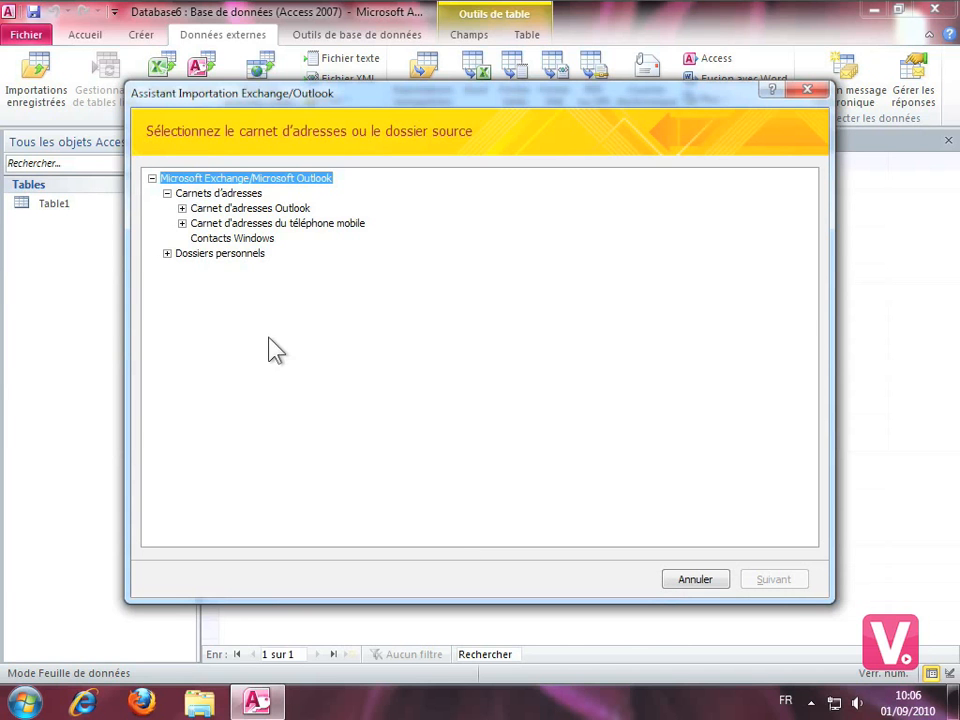
Choose the Contacts folder of the Outlook address book (Carnet d'adresses Outlook) as the import source.
left_click(182, 209)
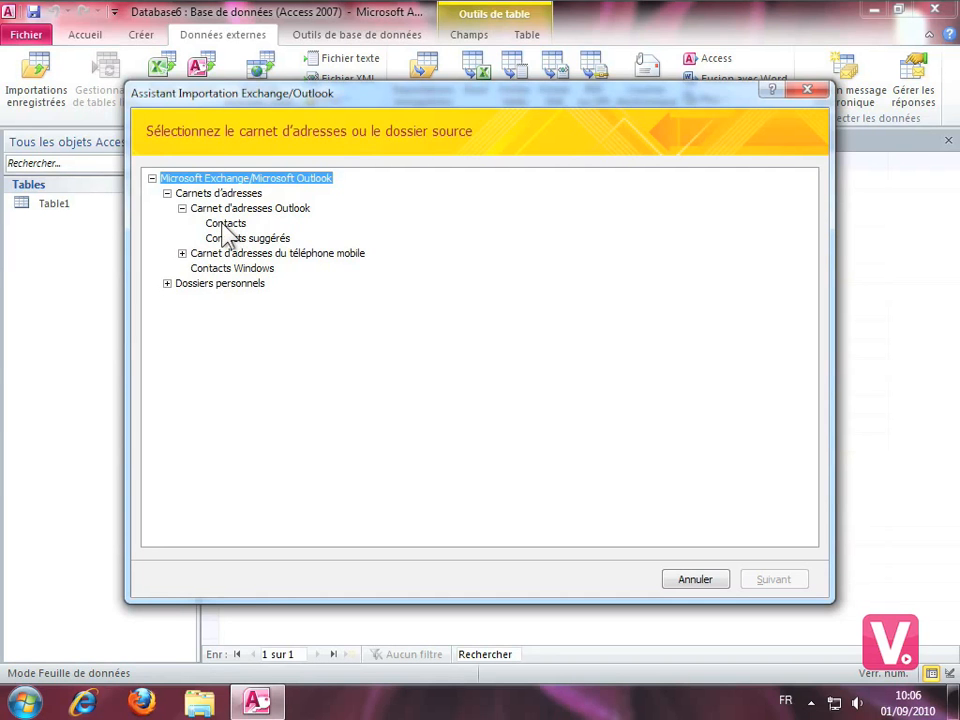
left_click(224, 225)
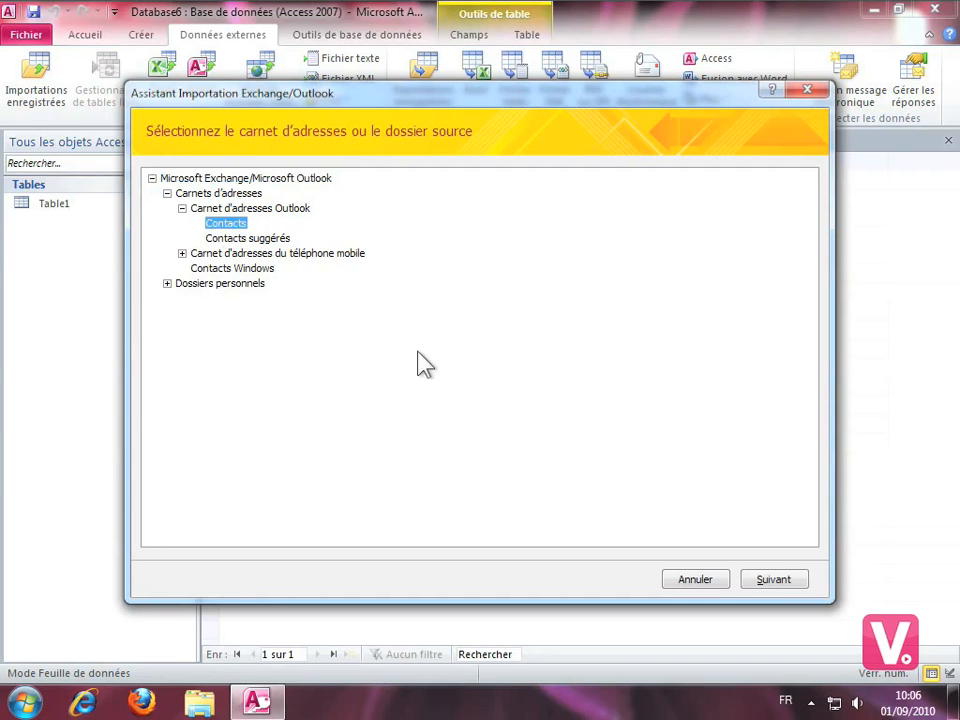
left_click(784, 579)
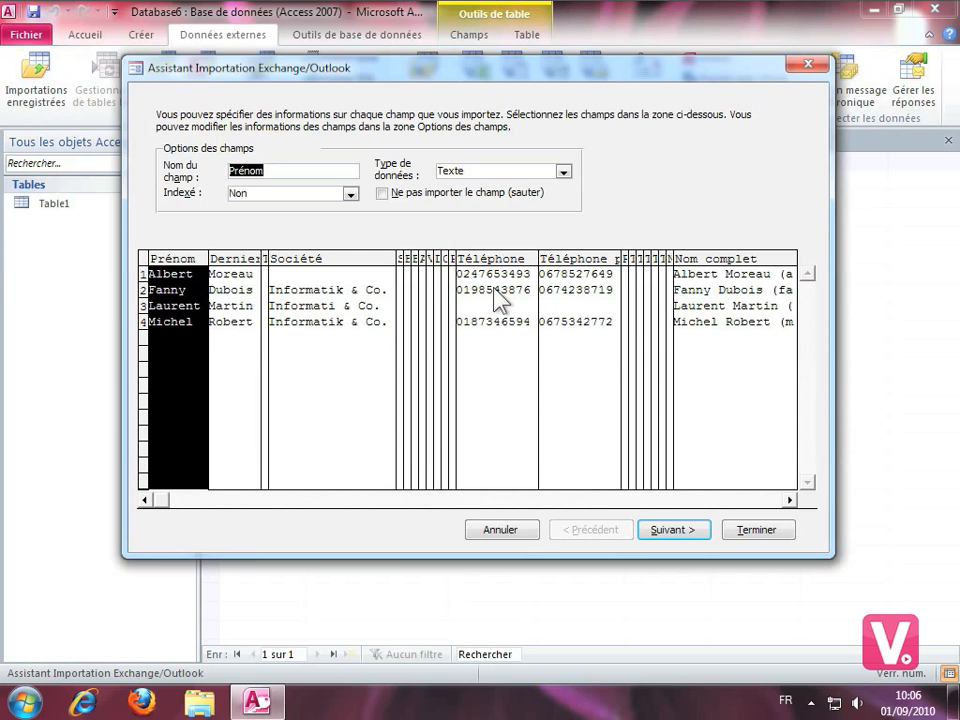
Rename the Société field as Entreprise in the import field options.
left_click(330, 308)
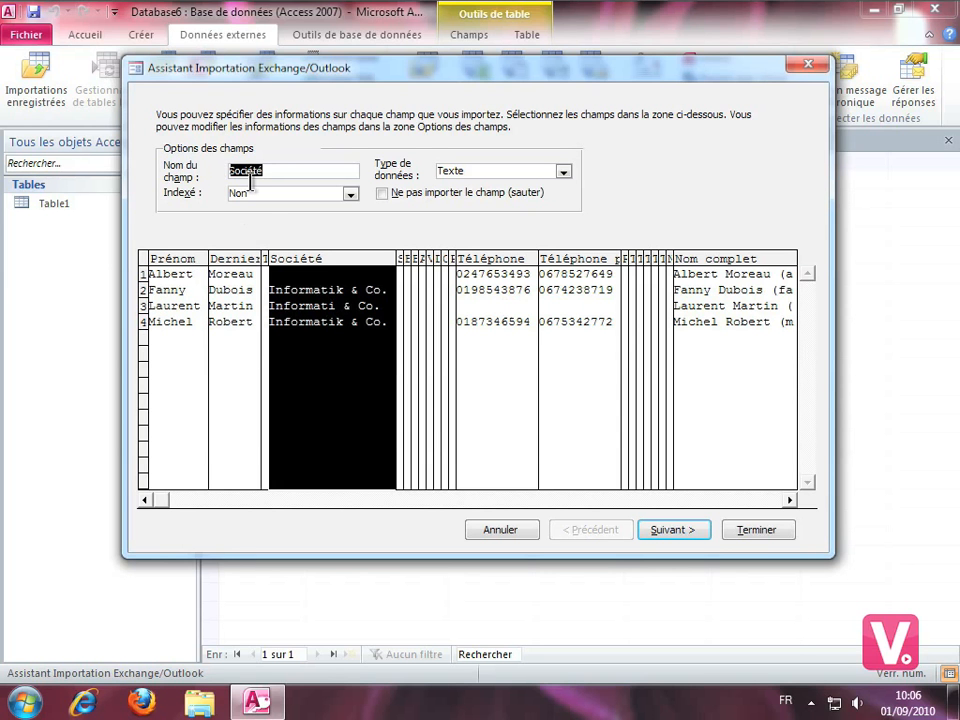
type("ENtreprise")
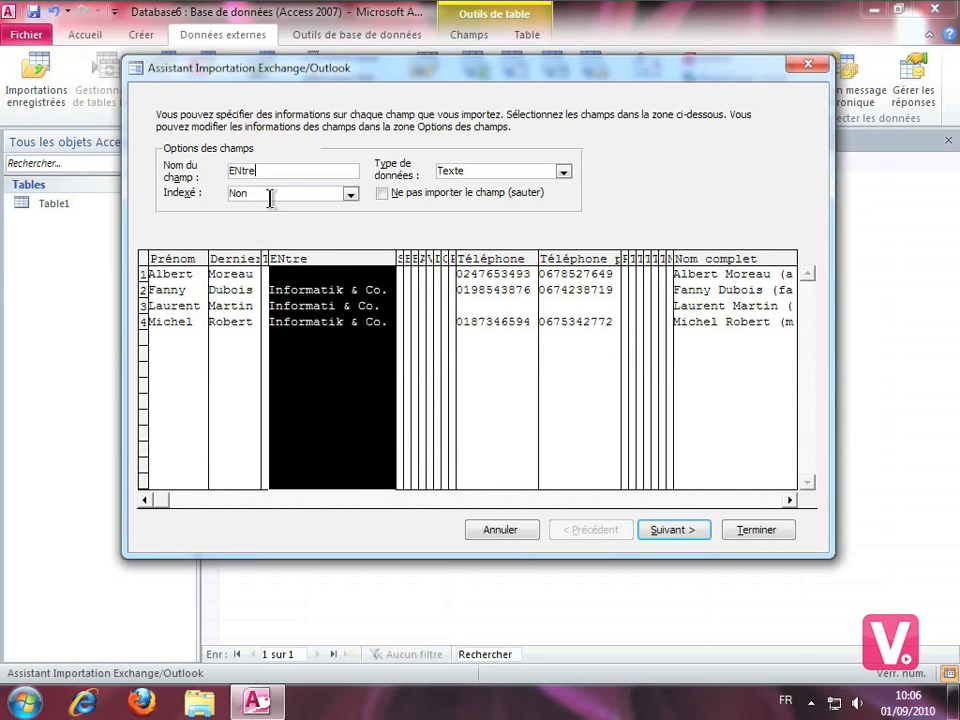
key("BackSpace")
key("BackSpace")
key("BackSpace")
key("BackSpace")
key("BackSpace")
key("BackSpace")
key("BackSpace")
key("BackSpace")
key("BackSpace")
type("ntreprise")
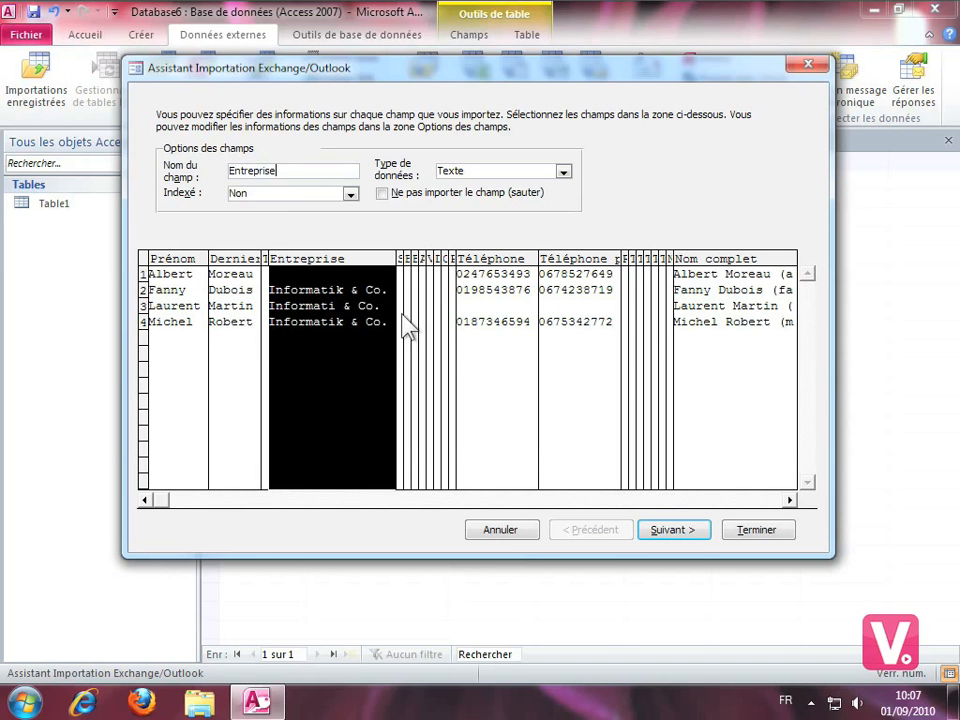
Set the data type of the Téléphone field to Entier.
left_click(495, 298)
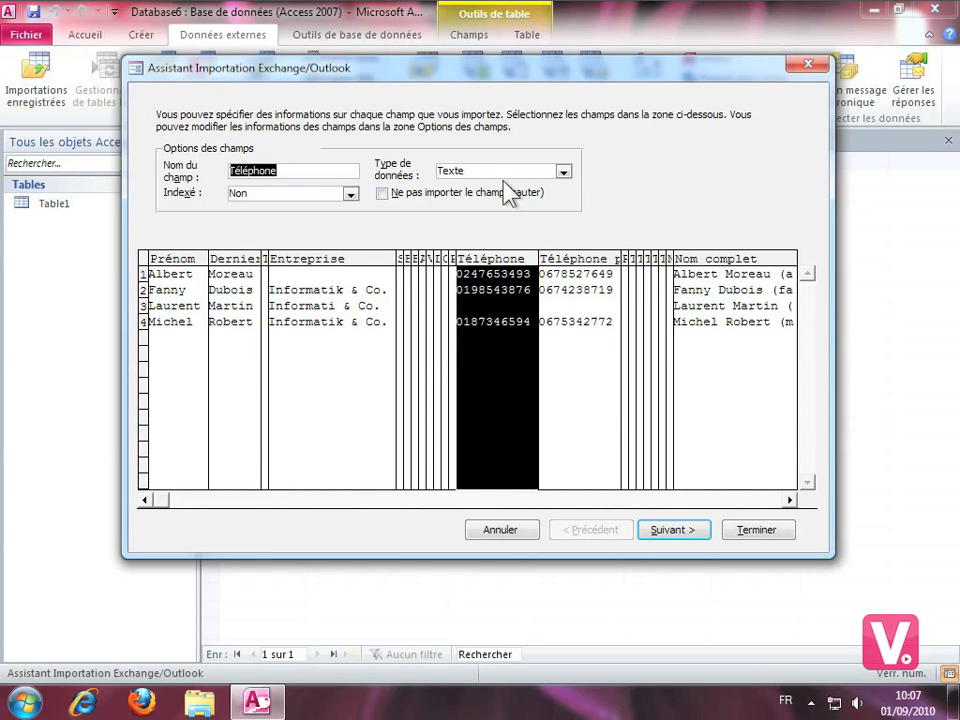
left_click(564, 172)
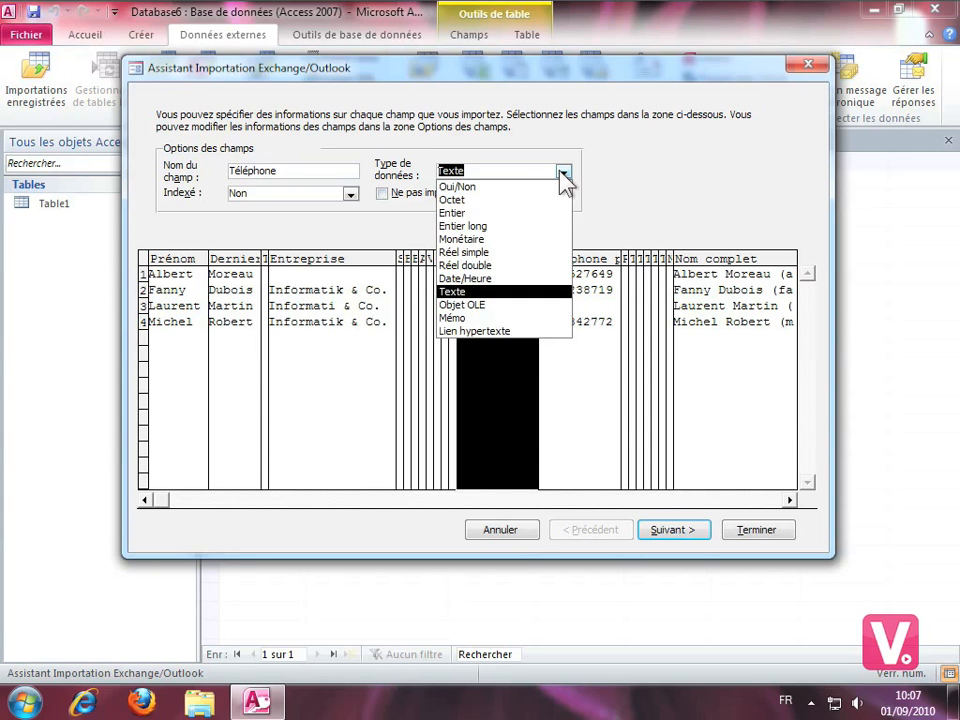
left_click(482, 213)
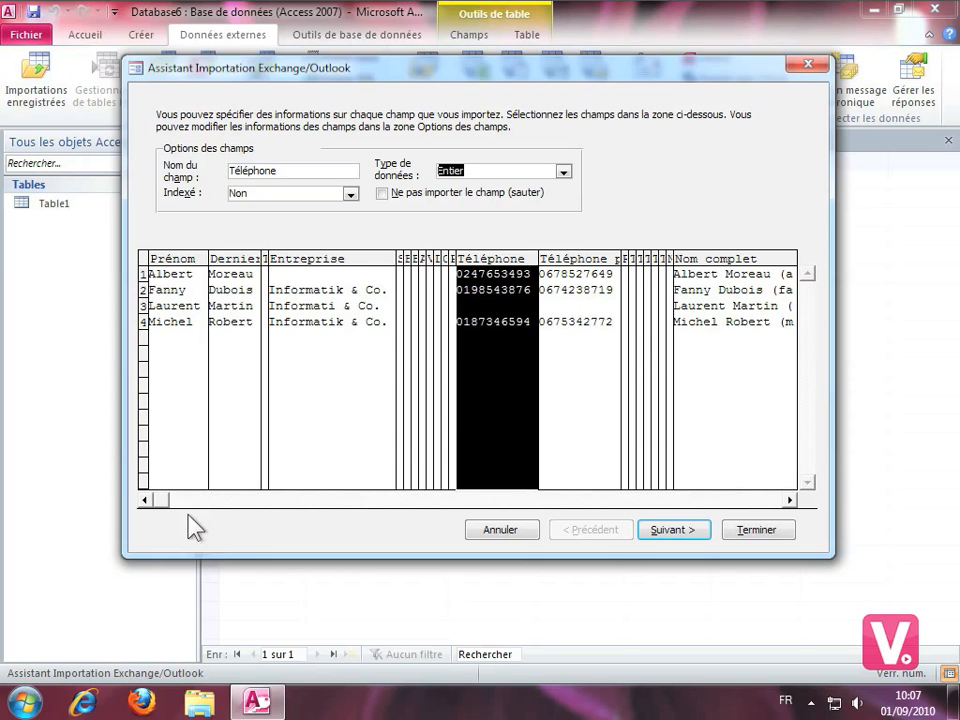
Exclude the Type E-mail field from the import and set its indexing to Non.
left_click(165, 500)
left_click_drag(590, 501, 639, 506)
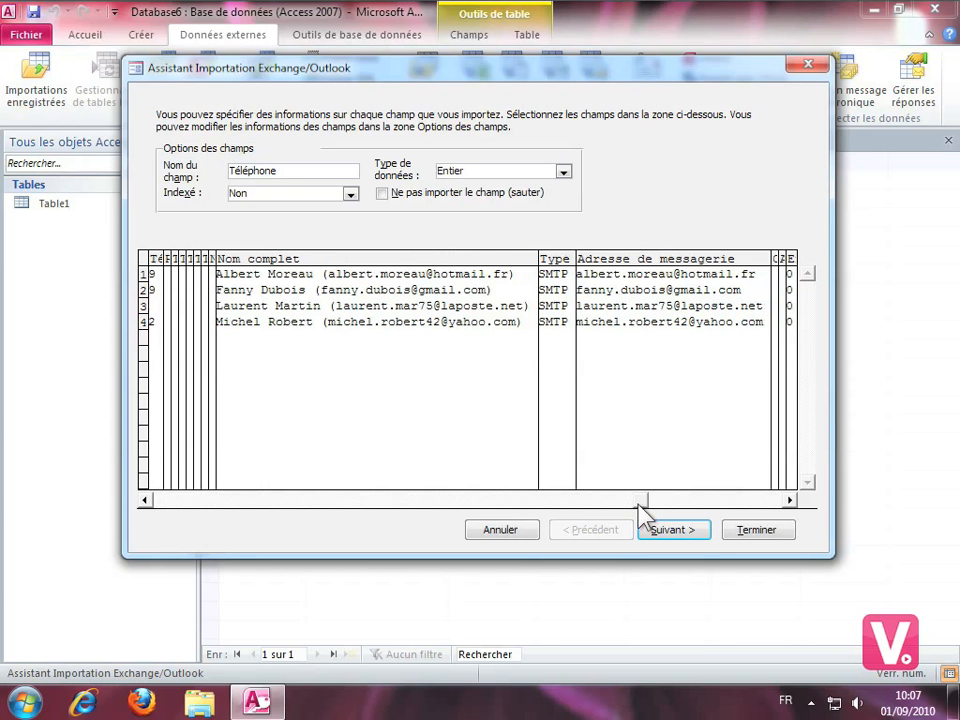
left_click(557, 296)
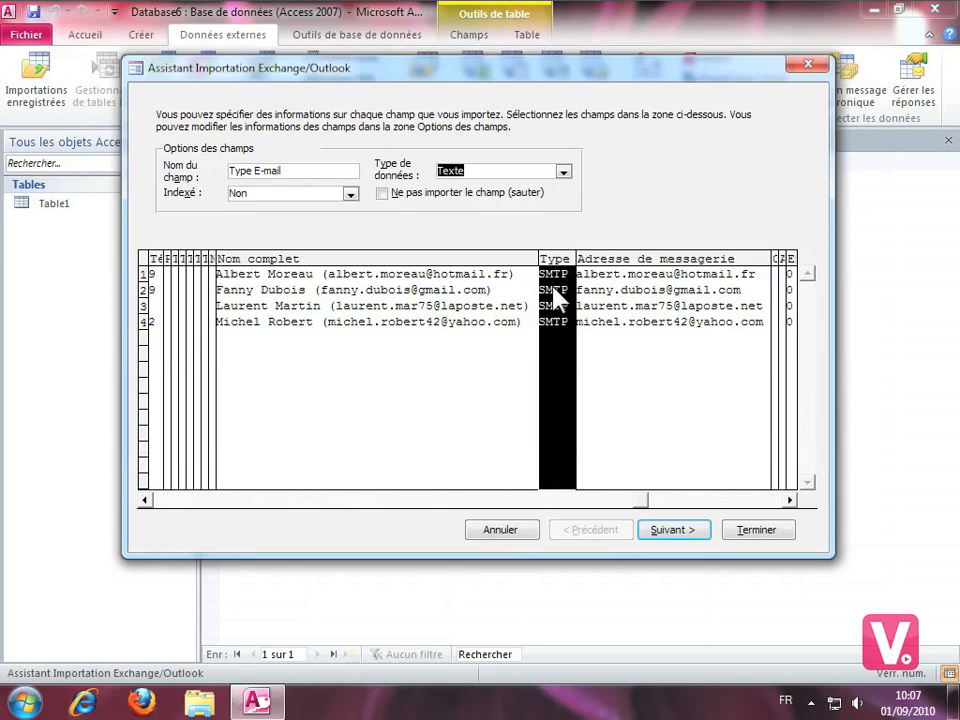
left_click(382, 194)
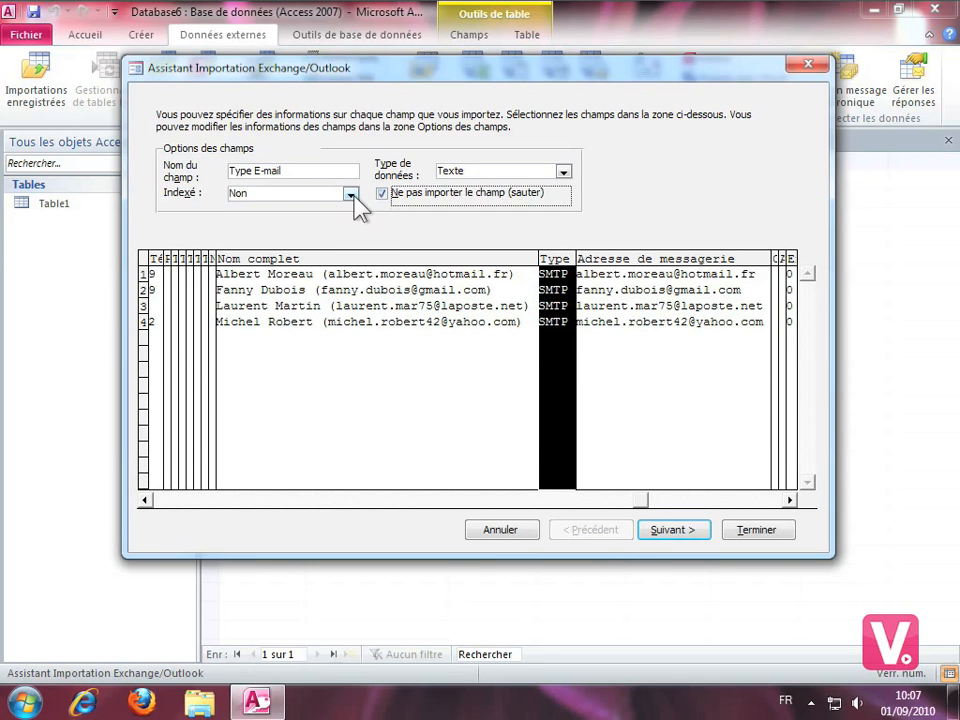
left_click(350, 194)
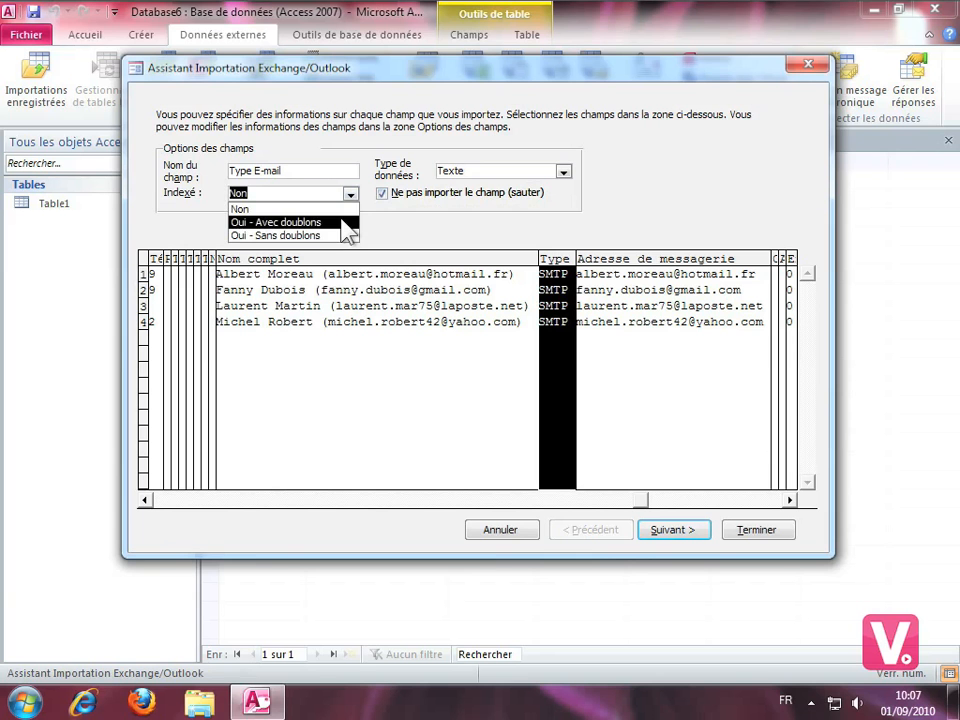
left_click(280, 209)
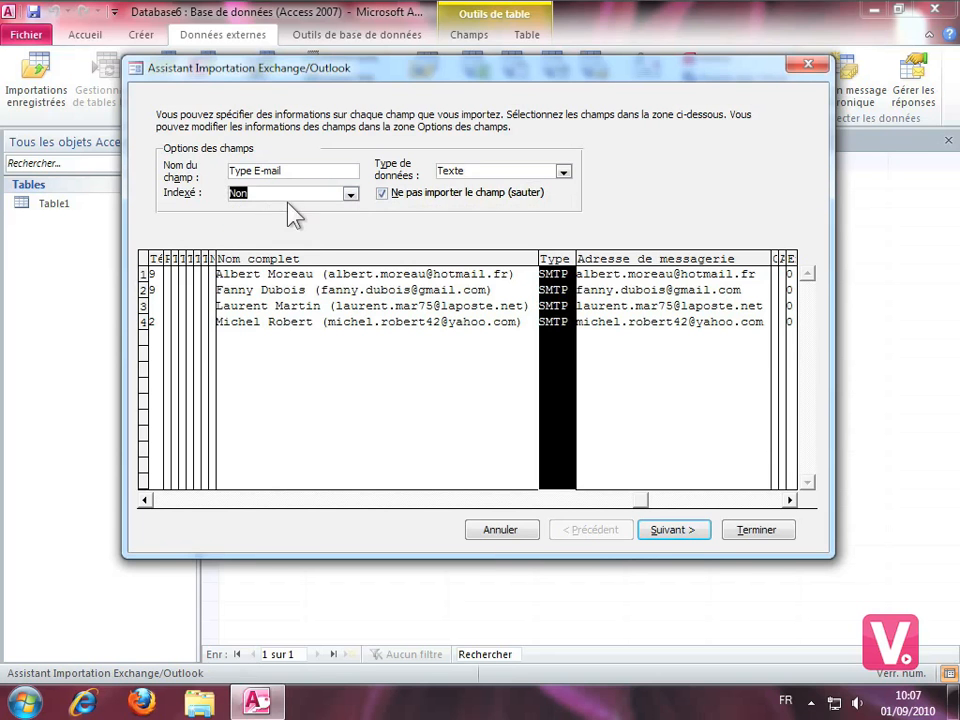
Let Access add the primary key and finish the import into a table named Mes contacts.
left_click(674, 530)
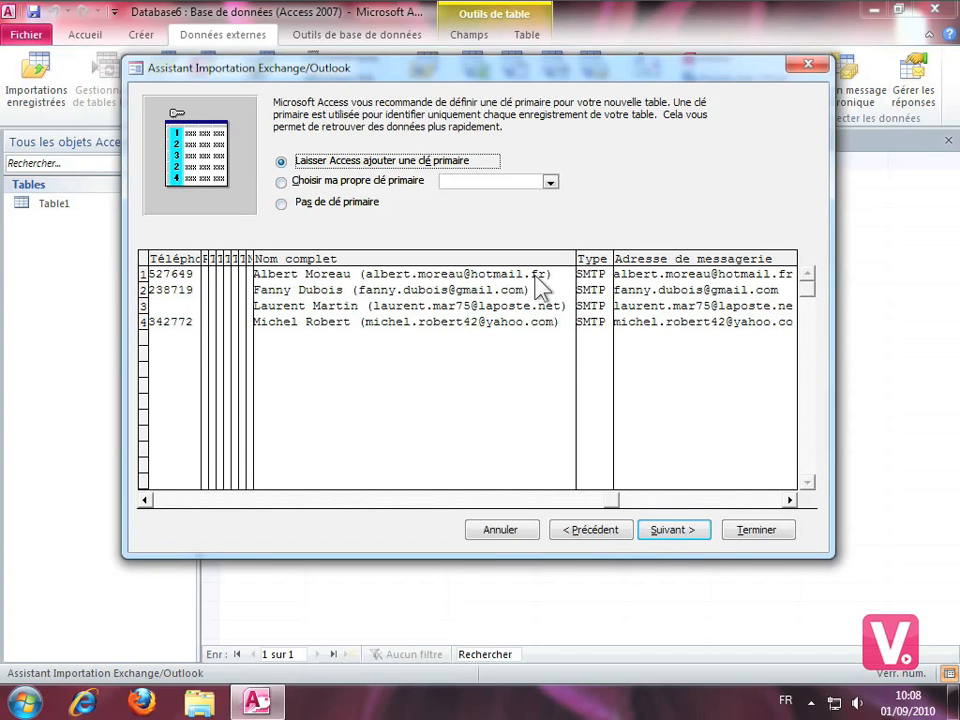
left_click(671, 531)
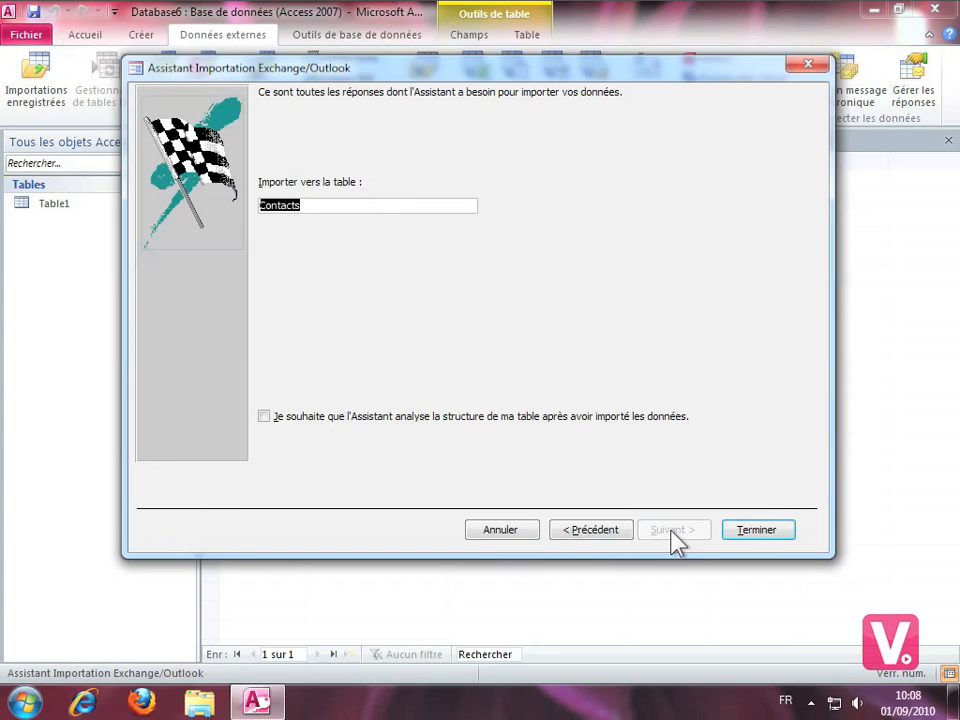
left_click(480, 416)
type("Mes cont")
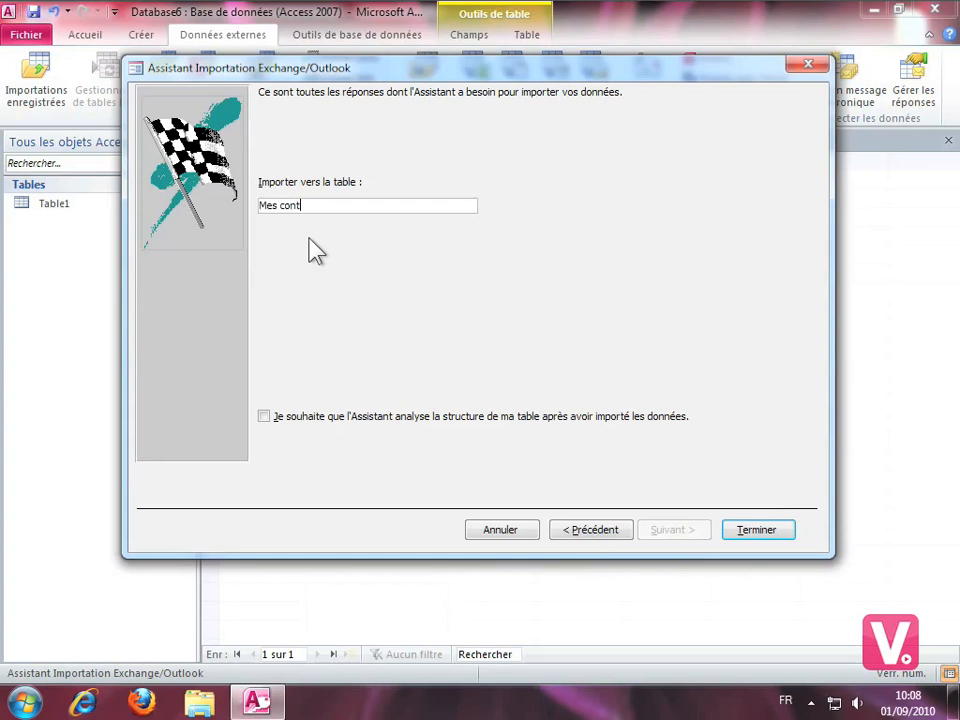
type("acts")
left_click(757, 530)
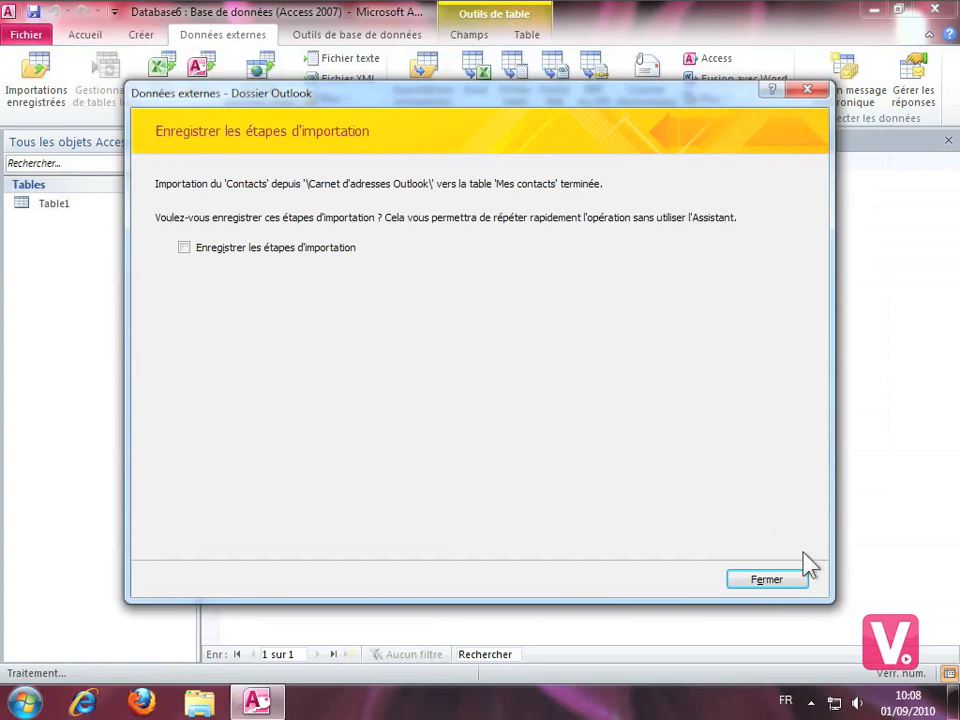
Close the import dialog without saving the import steps and open the Mes contacts table.
left_click(766, 582)
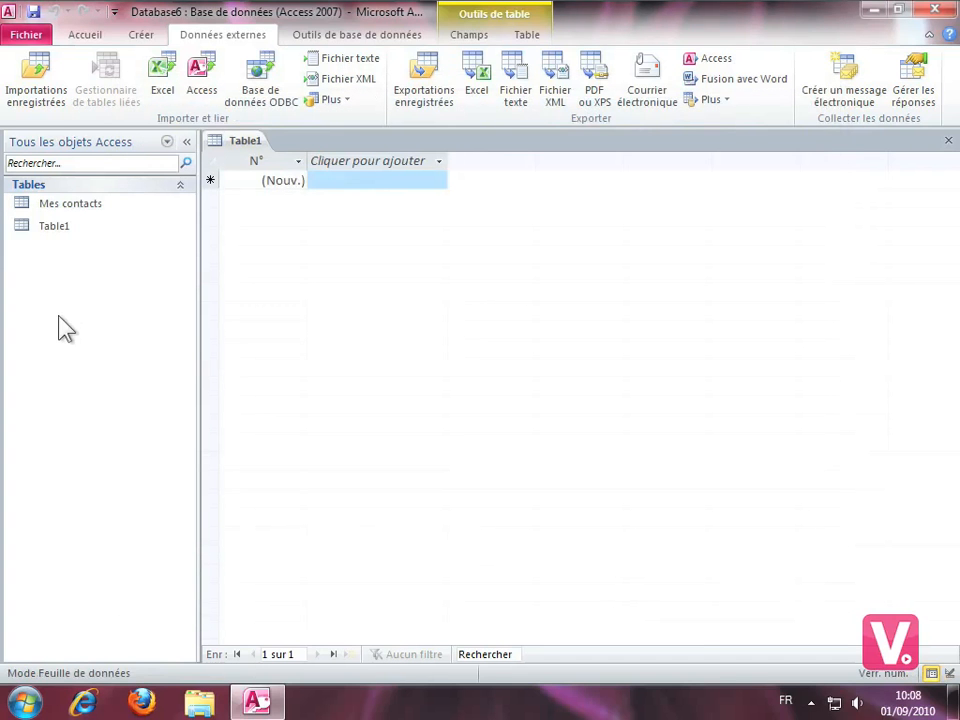
double_click(88, 206)
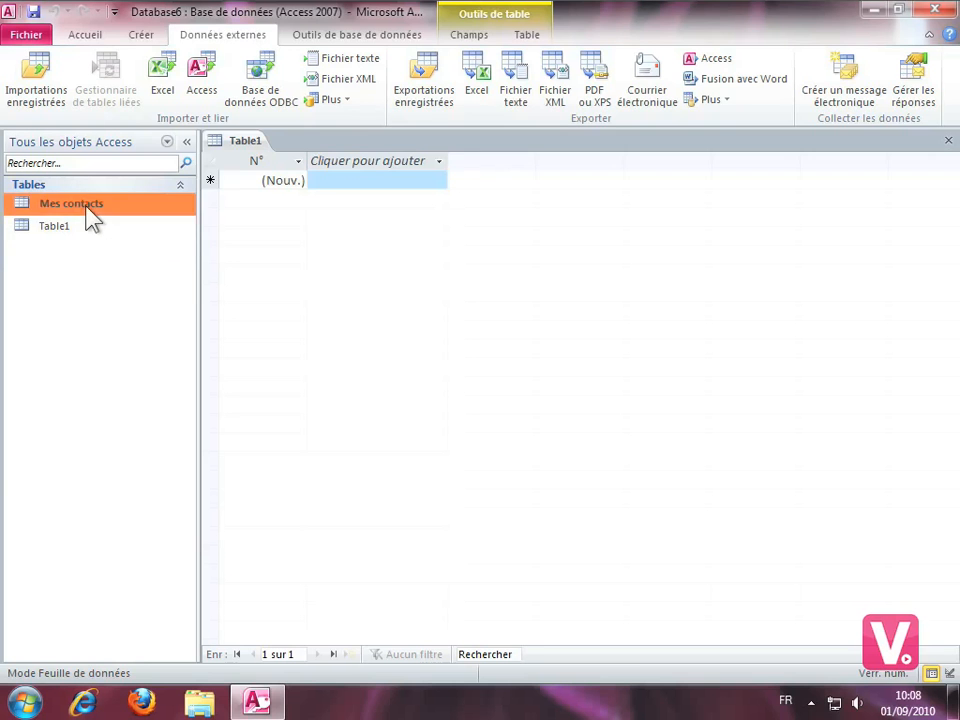